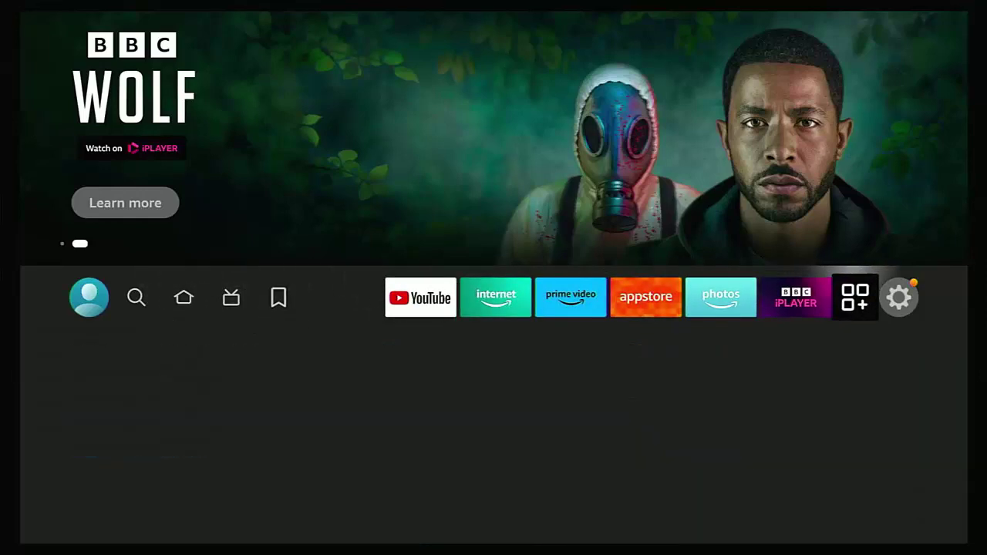
Open the My Fire TV section of the device settings.
key(Right)
key(Down)
key(Down)
key(Down)
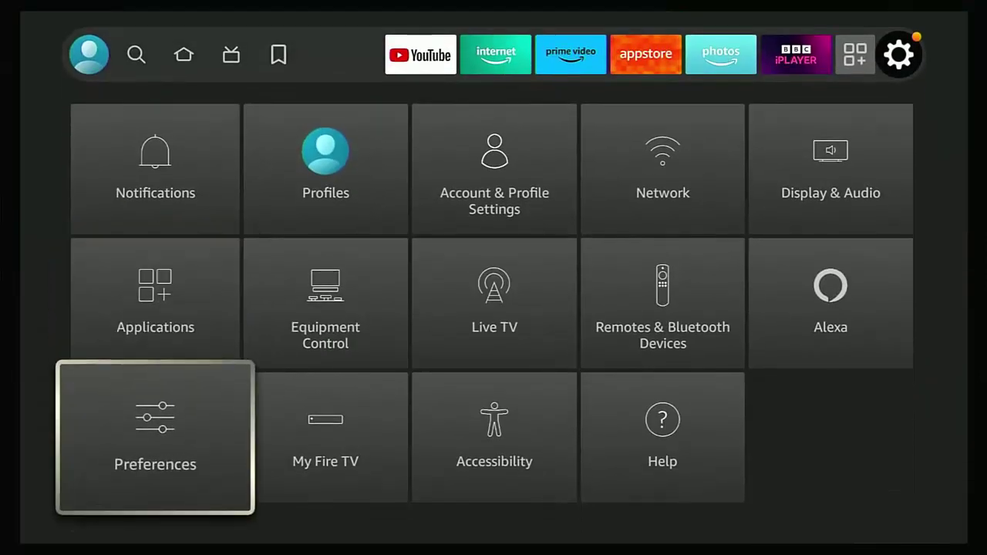
key(Right)
key(Return)
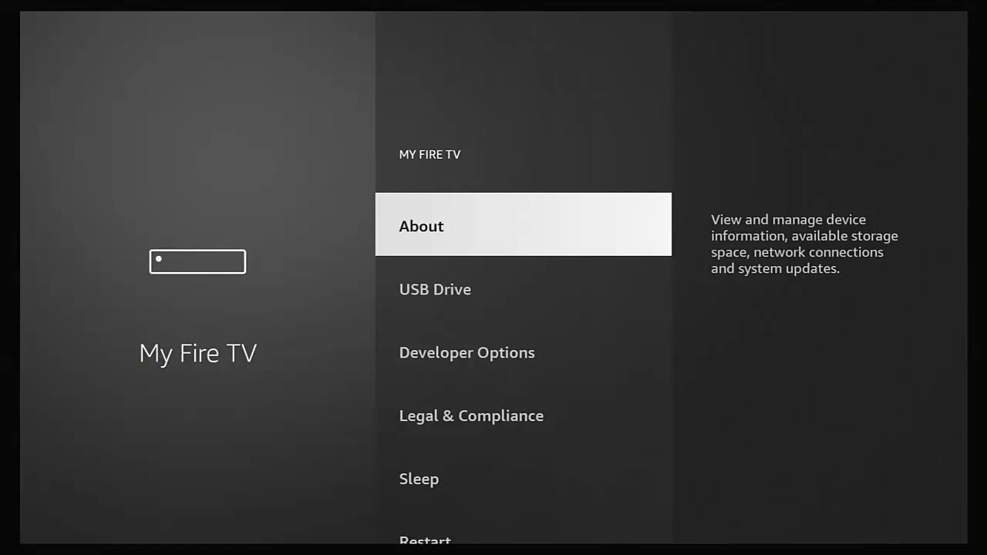
Start formatting the connected USB drive to internal storage.
key(Down)
key(Return)
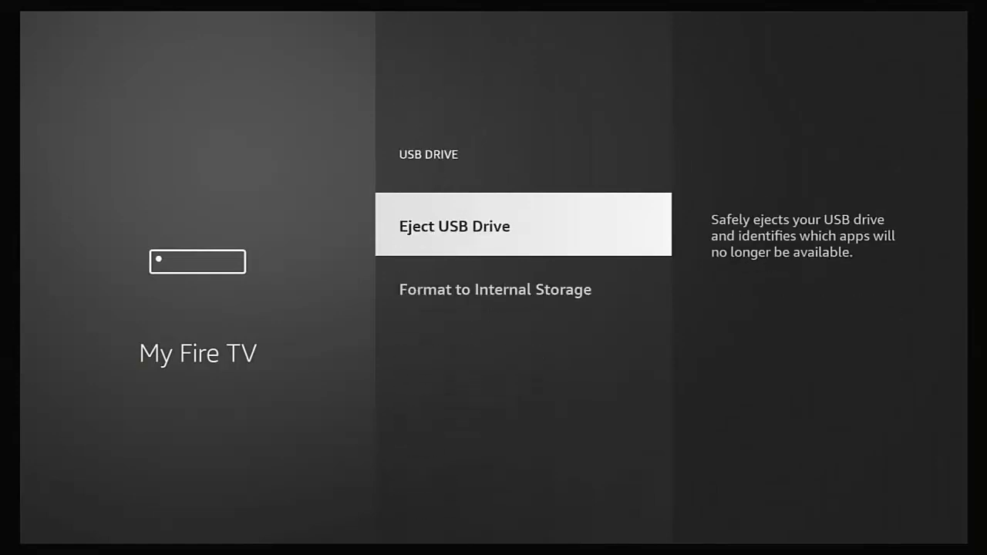
key(Down)
key(Return)
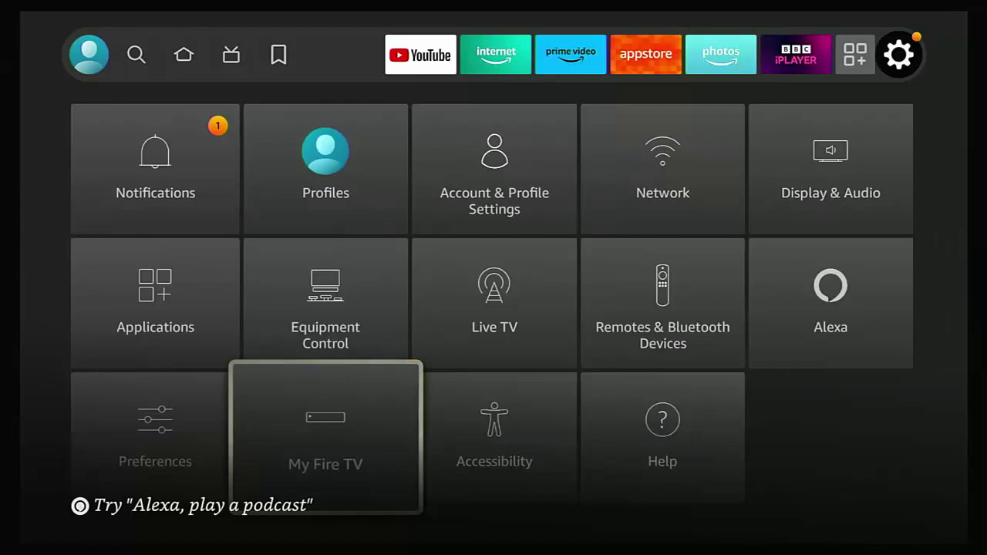
Open VLC's options among the installed applications and highlight Move to USB Storage.
key(Left)
key(Up)
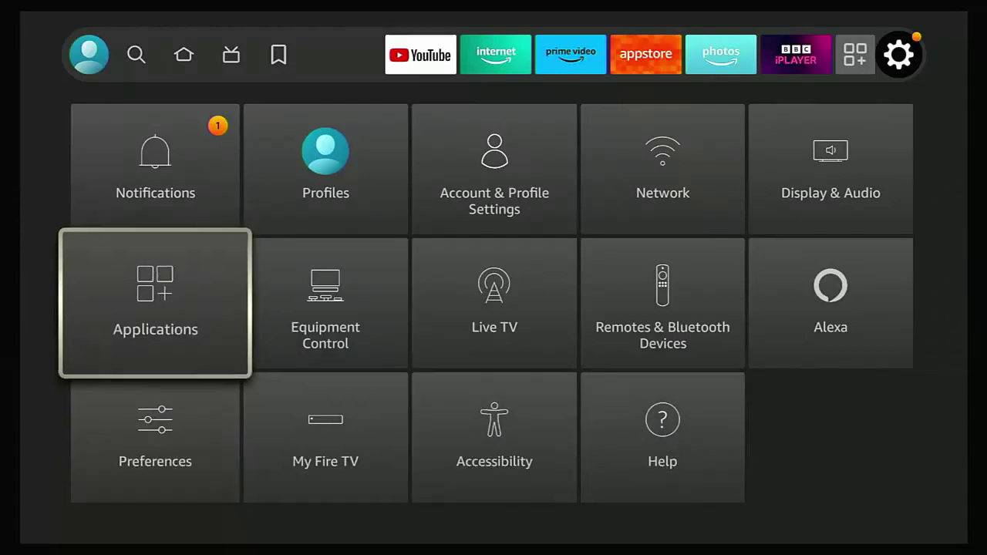
key(Return)
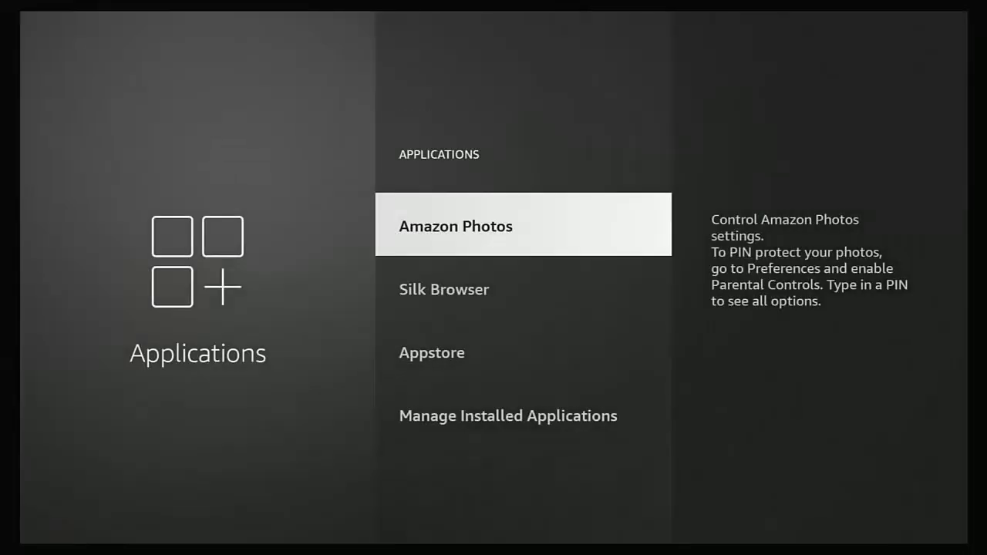
key(Down)
key(Down)
key(Down)
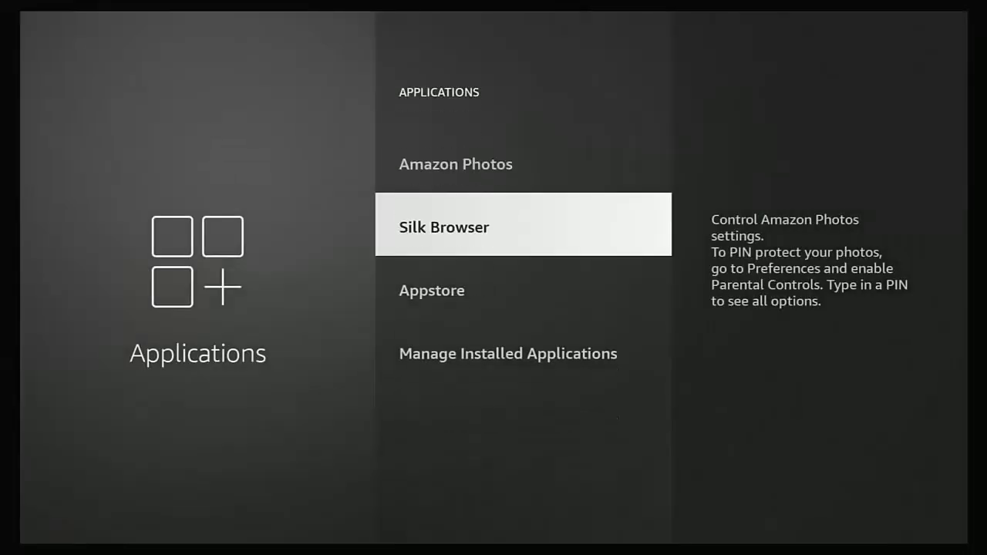
key(Return)
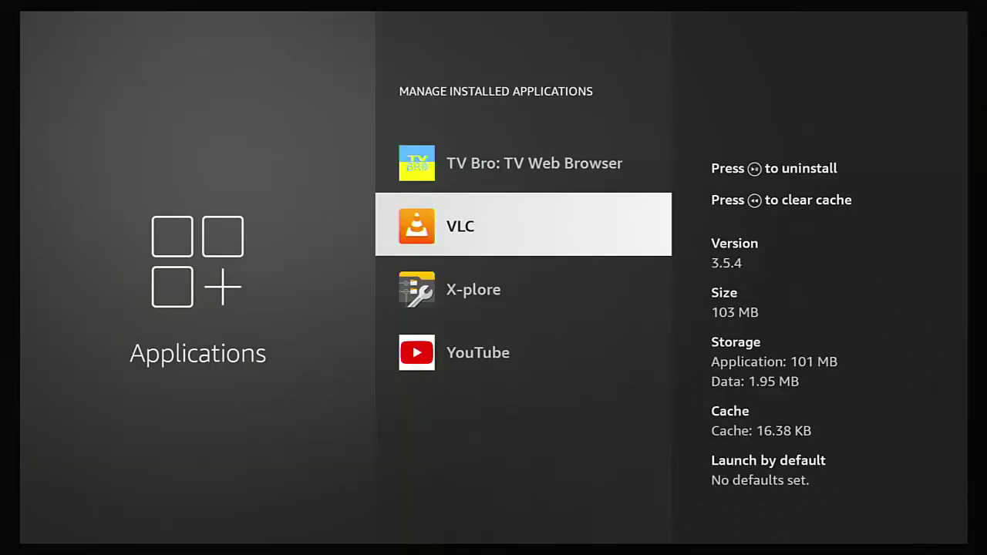
key(Return)
key(Down)
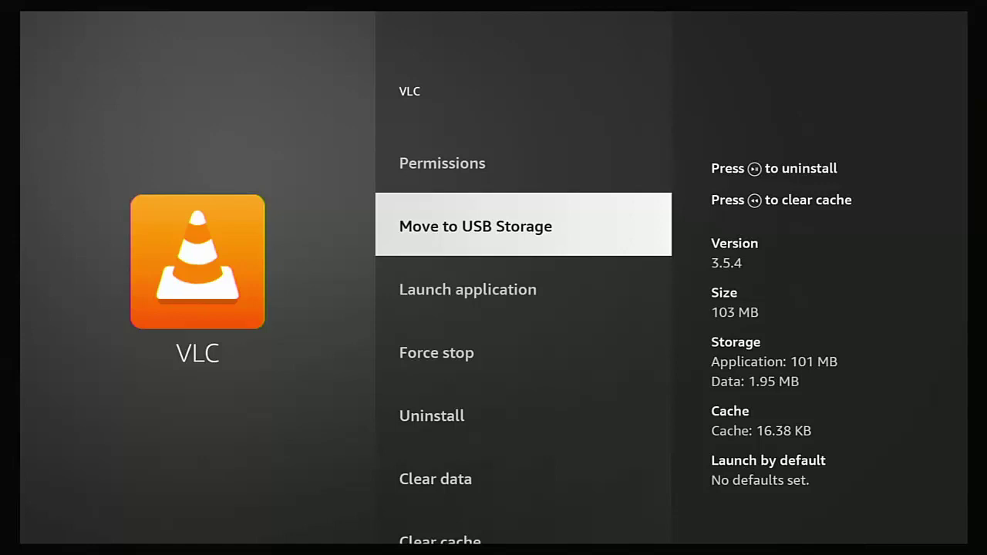
Leave VLC's options and open YouTube's application options to check for a move to USB storage.
key(Escape)
key(Down)
key(Down)
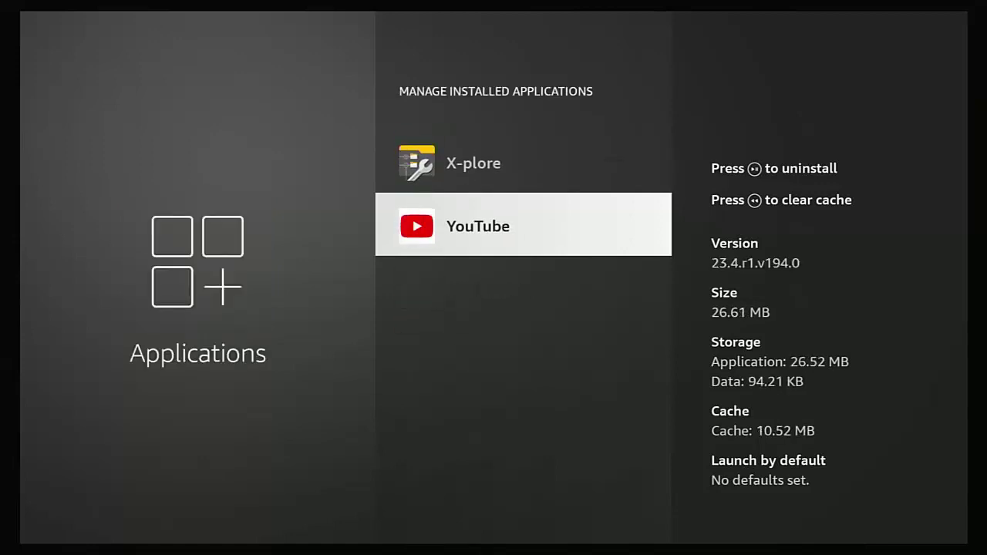
key(Return)
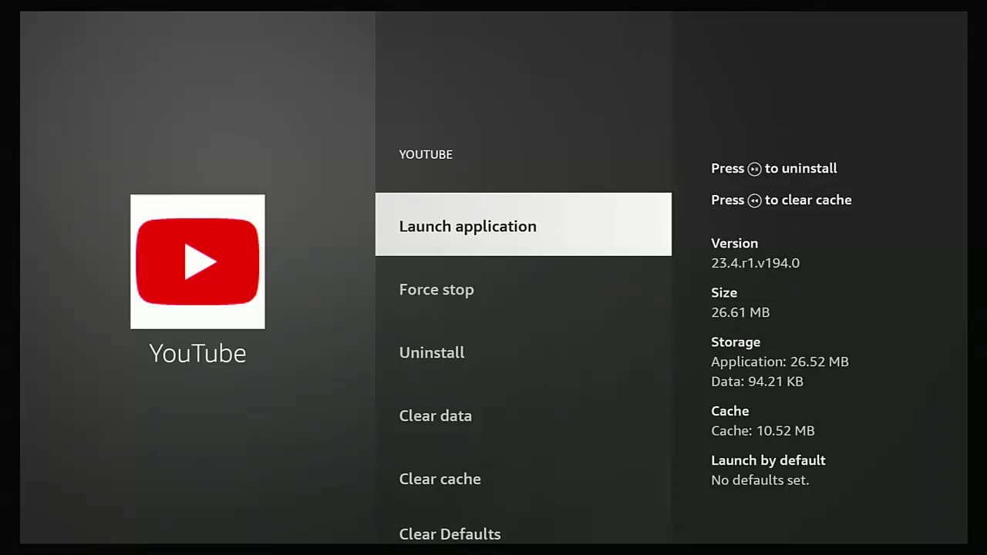
Go back to VLC's application options and highlight Move to USB Storage again.
key(Escape)
key(Up)
key(Up)
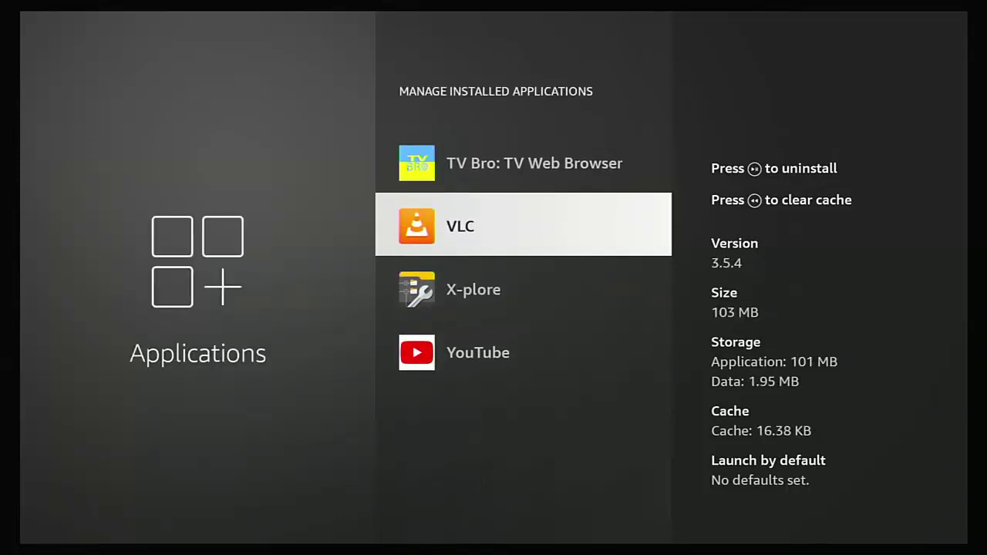
key(Return)
key(Down)
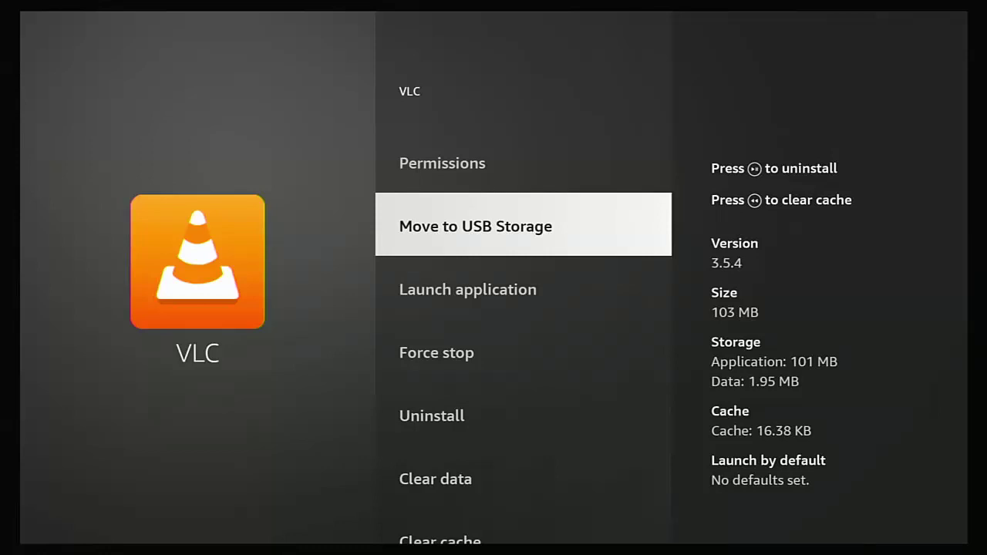
Reopen YouTube's application options to compare them with those of VLC.
key(Escape)
key(Down)
key(Down)
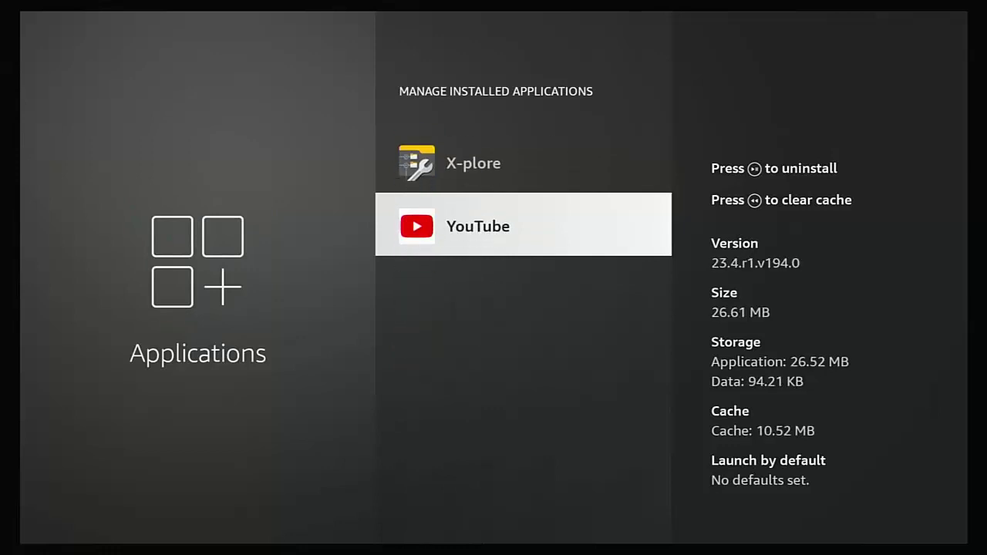
key(Return)
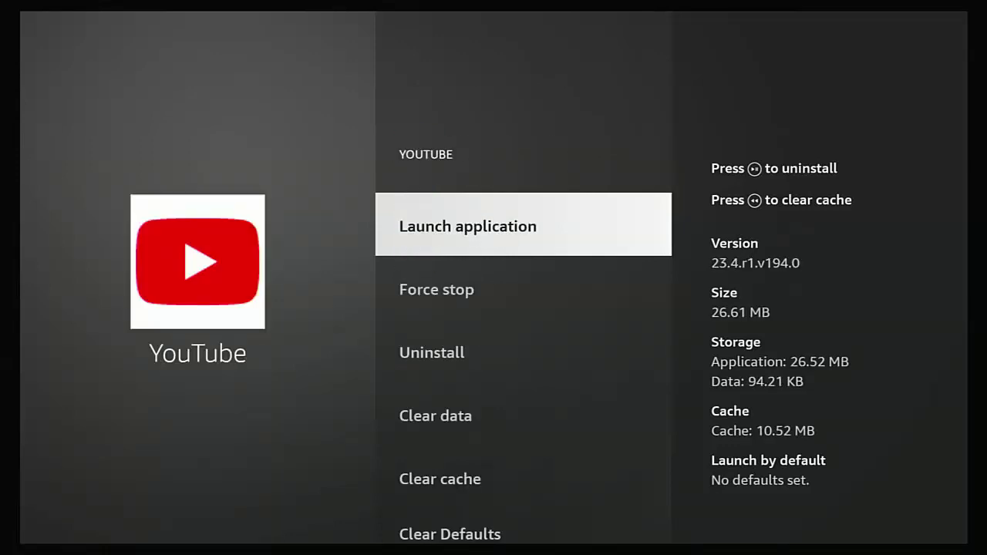